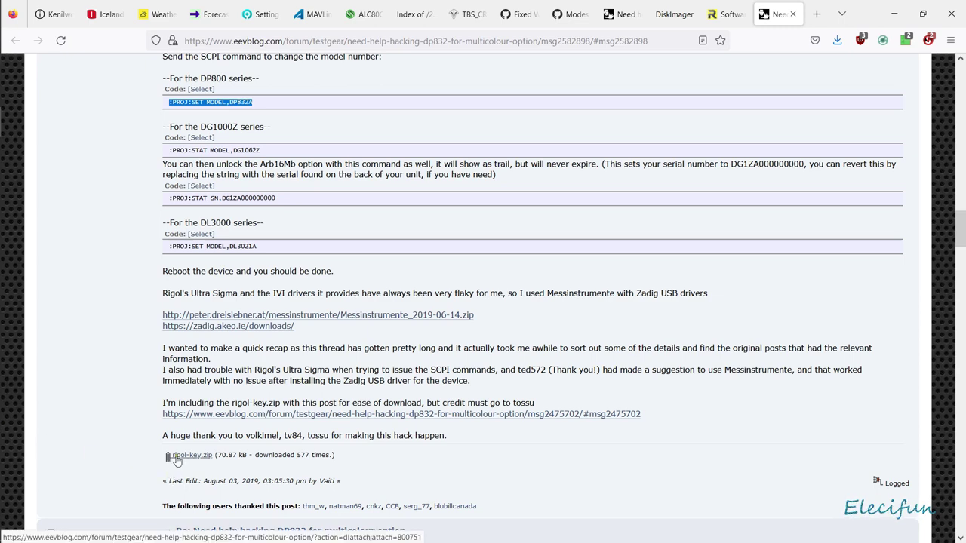
Open the rigol-key folder on the SDHC Card (E:) and select the rigol-key disc image file
left_click(28, 94)
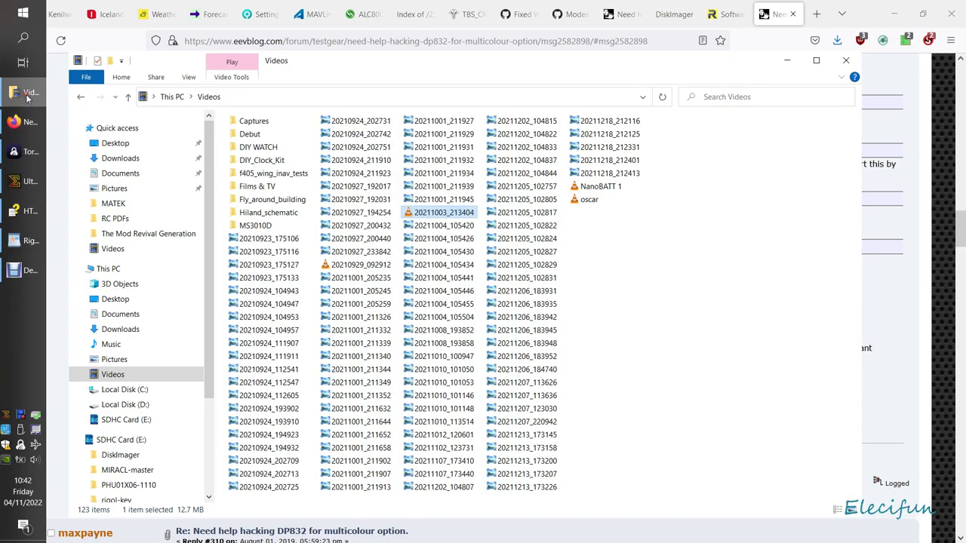
left_click(130, 444)
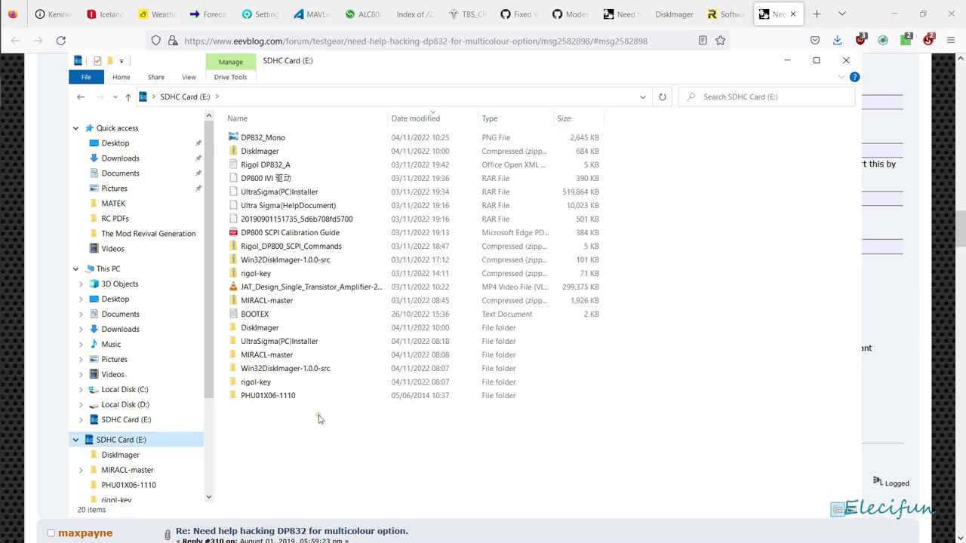
double_click(257, 381)
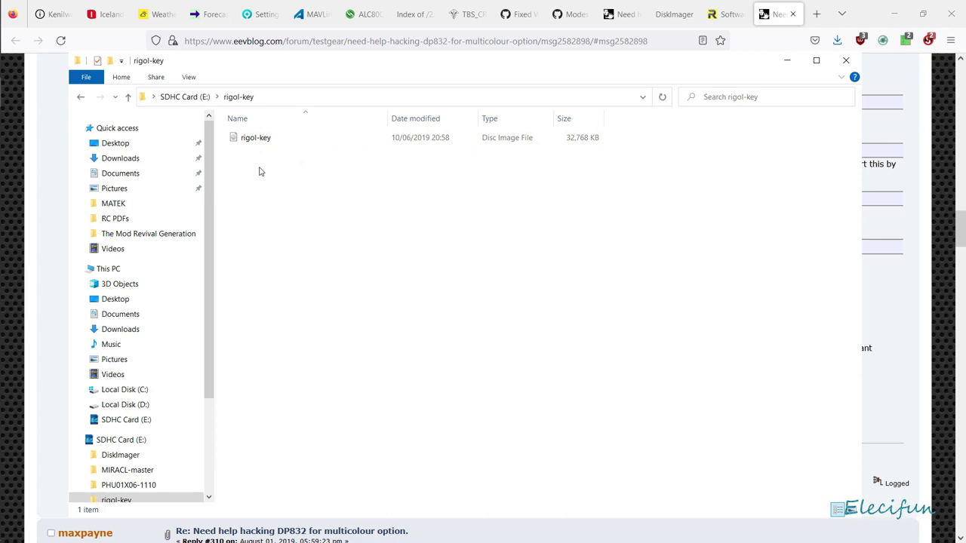
left_click_drag(228, 138, 282, 183)
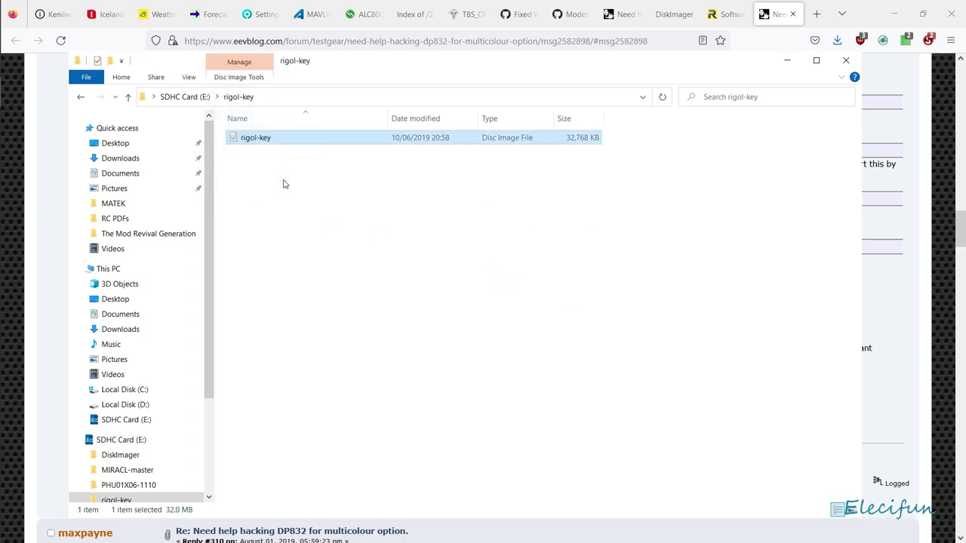
View the DiskImager website in the browser as the source of the disk imaging tool
left_click(673, 15)
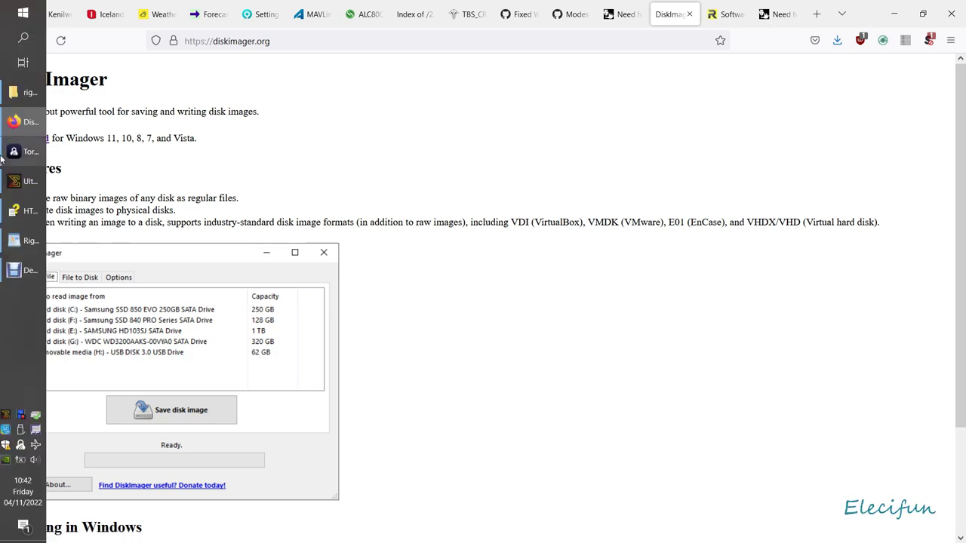
mouse_move(3, 154)
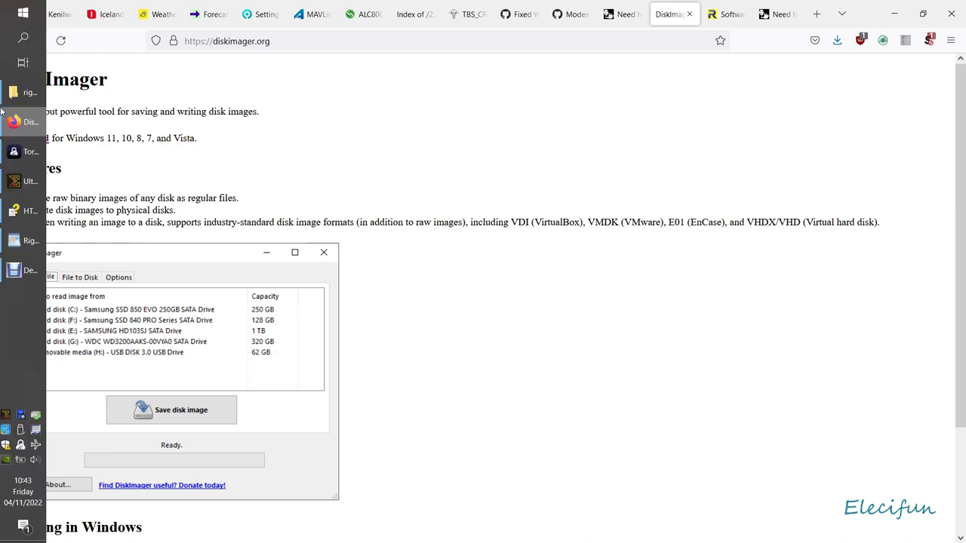
mouse_move(2, 112)
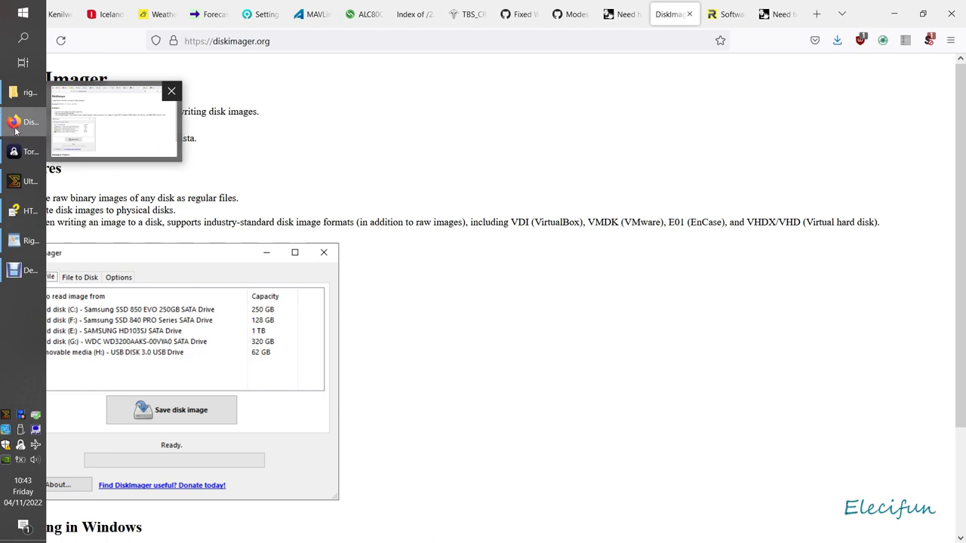
Bring up Ultra Sigma briefly, and locate the Ultra Sigma (PC)Installer on Rigol's software download page
left_click(15, 184)
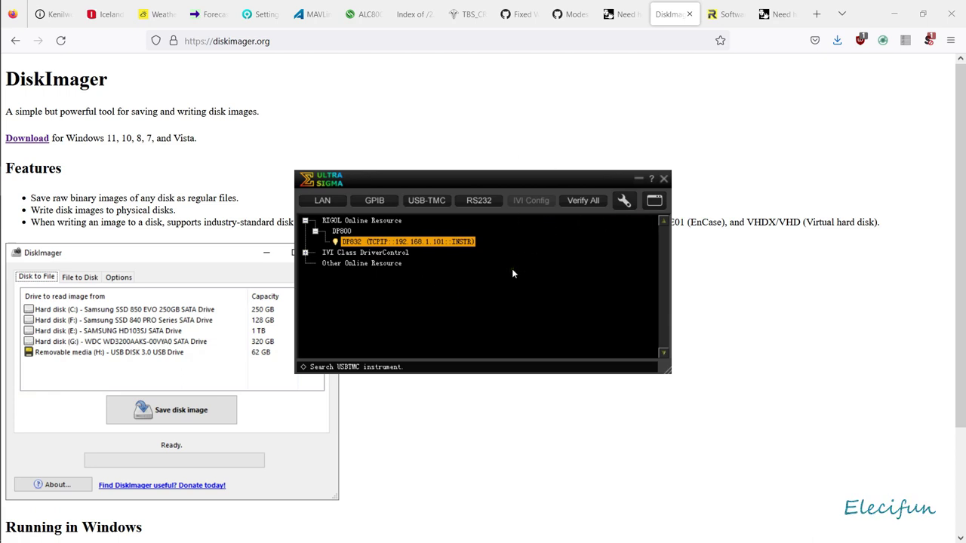
left_click(724, 14)
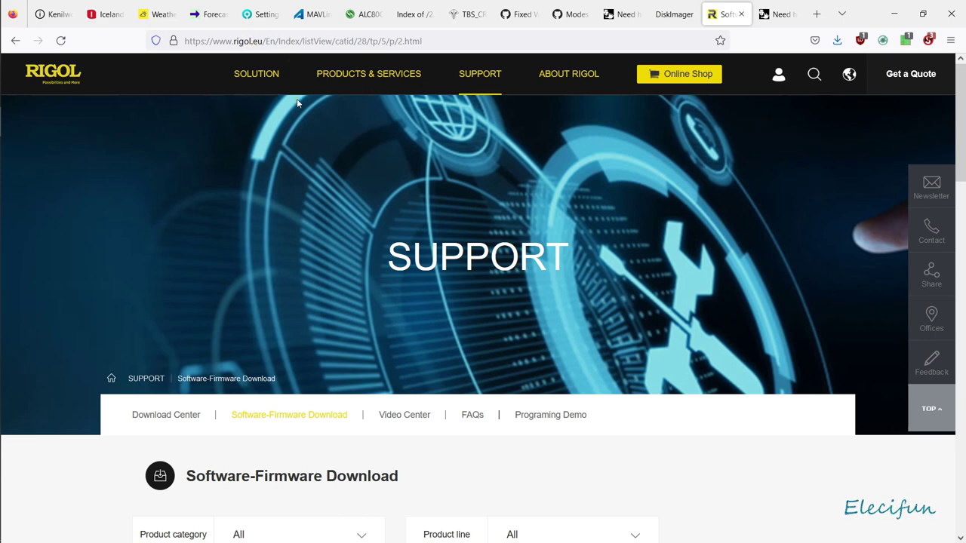
left_click_drag(962, 82, 964, 220)
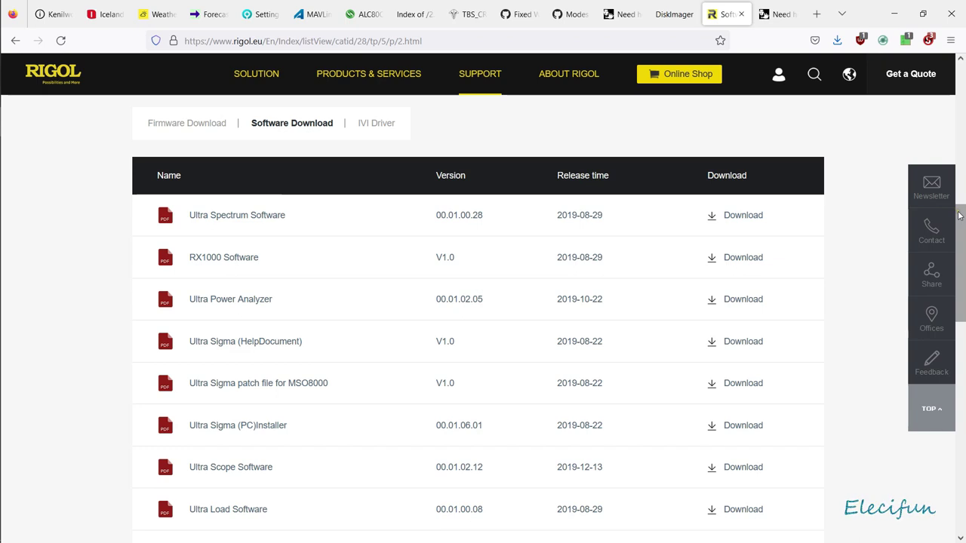
left_click_drag(960, 216, 958, 239)
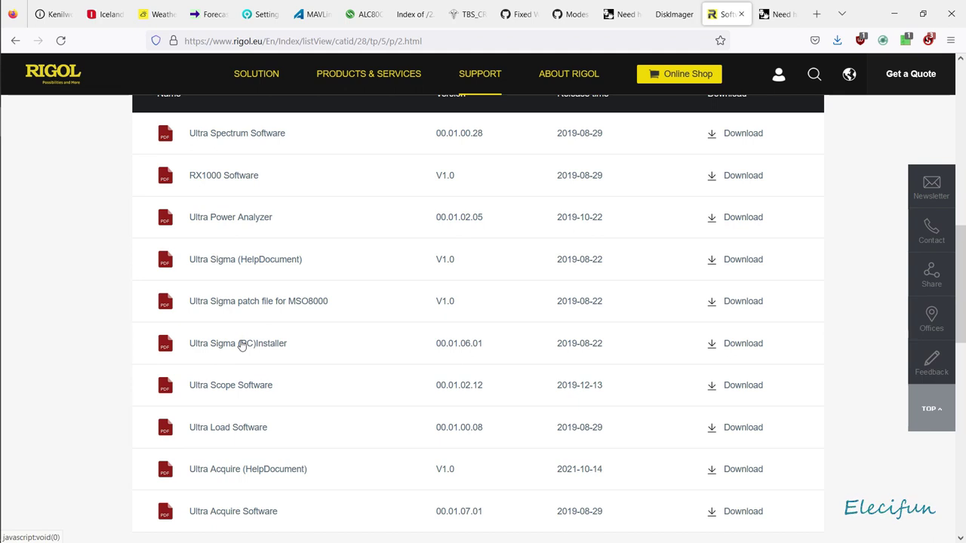
Check the recently added programs on the computer for the Ultra Sigma installation
mouse_move(6, 192)
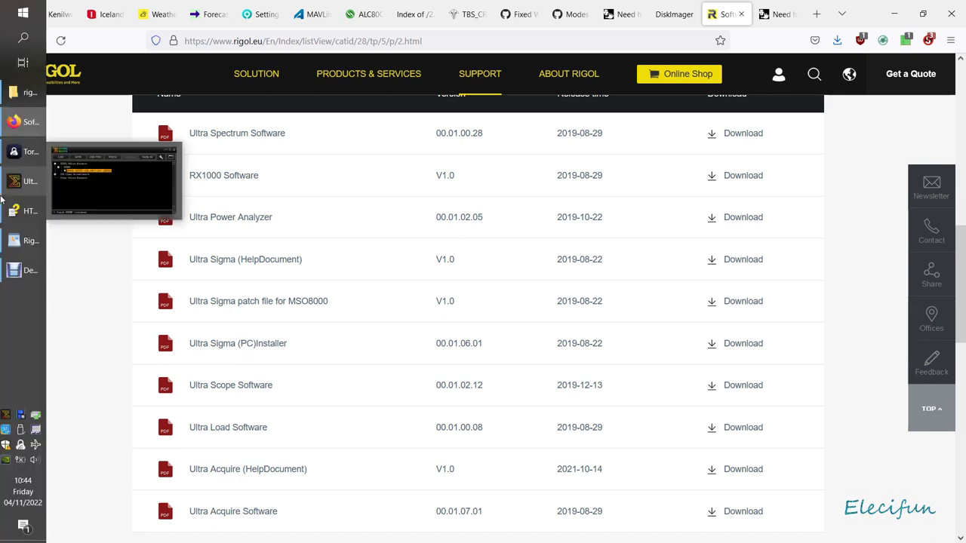
left_click(25, 15)
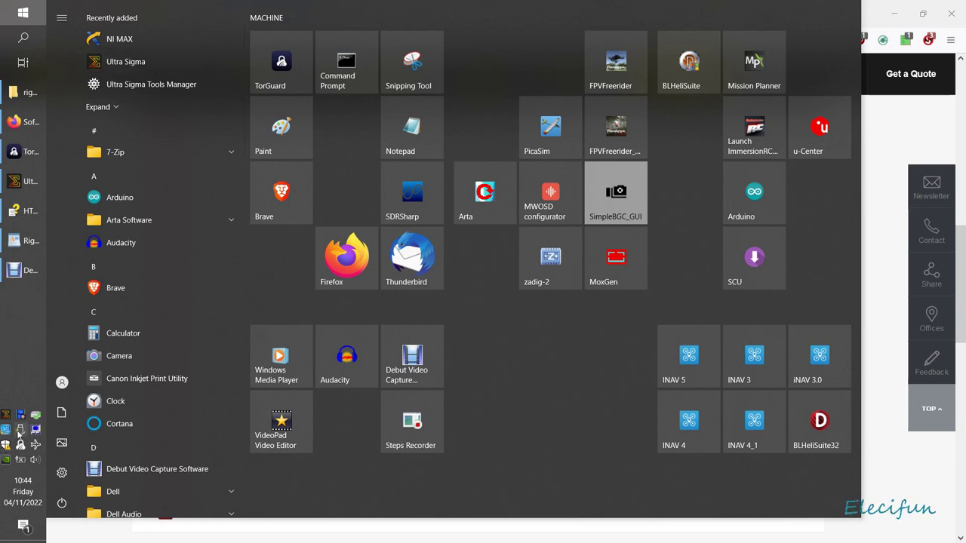
left_click(887, 136)
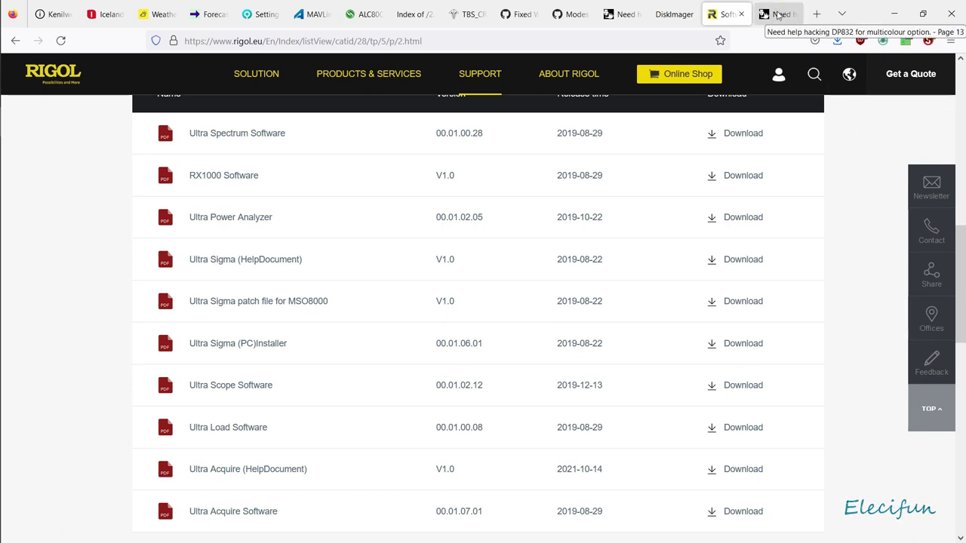
Run the DiskImager application from its extracted folder on the SDHC Card (E:)
mouse_move(2, 261)
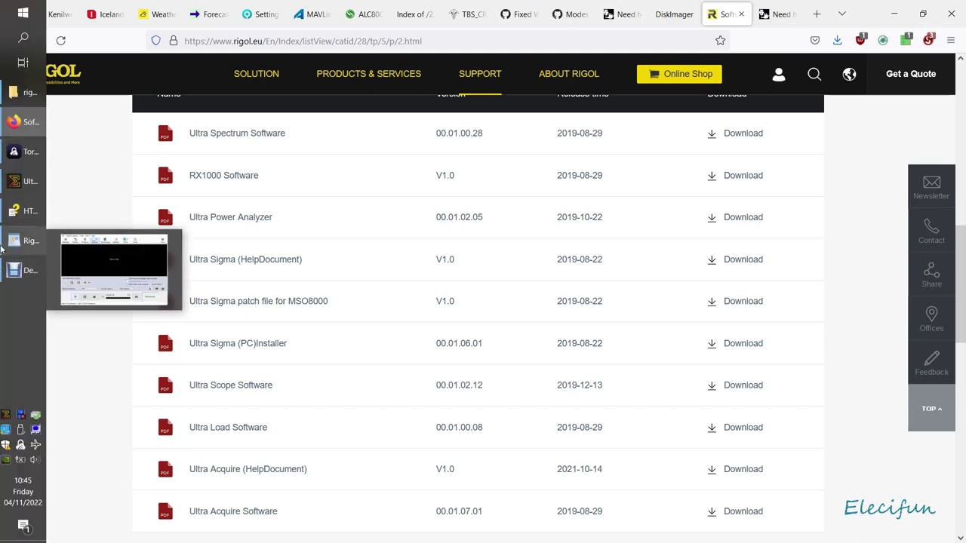
mouse_move(22, 151)
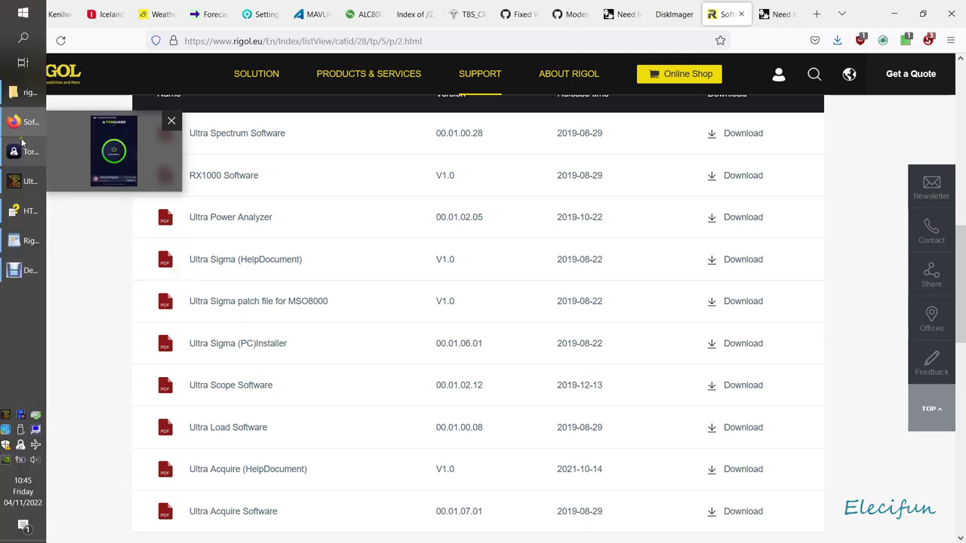
left_click(24, 93)
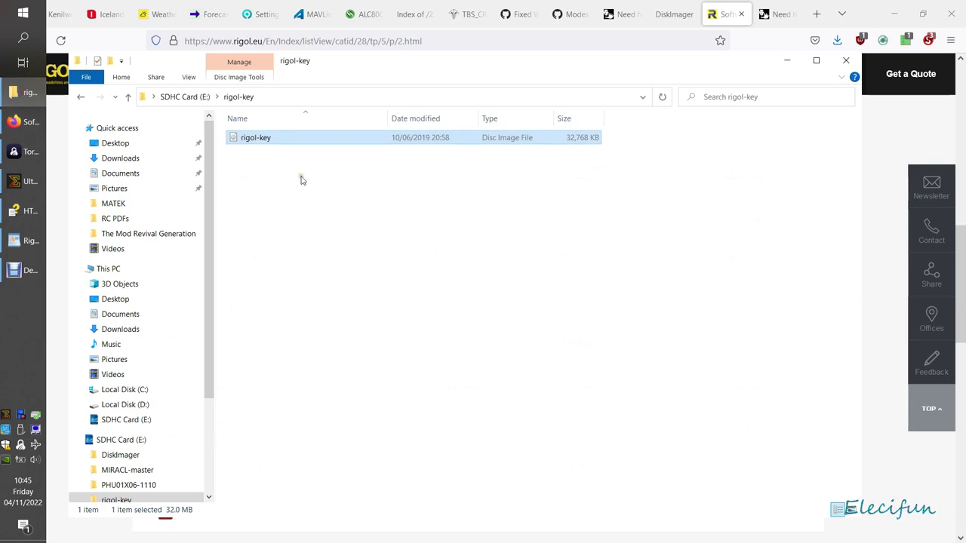
left_click(126, 440)
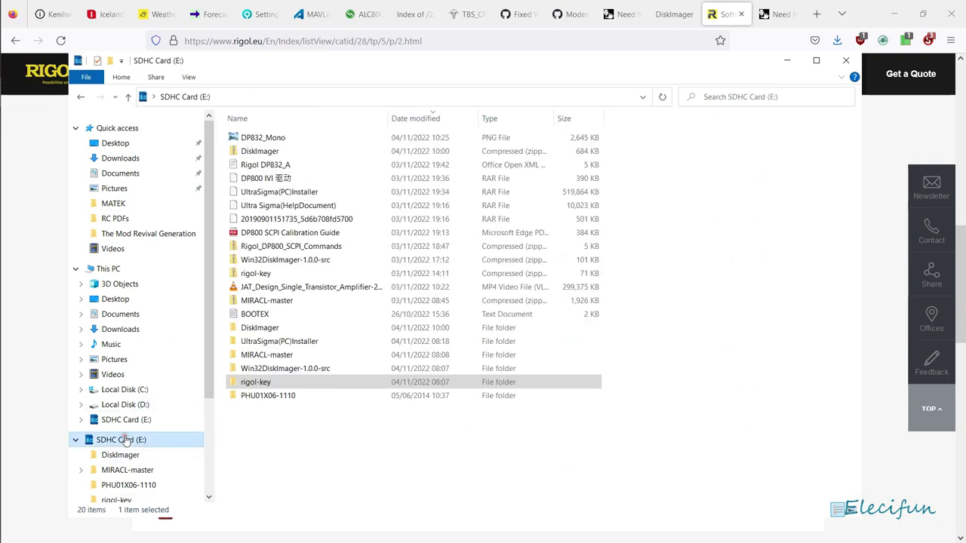
double_click(273, 151)
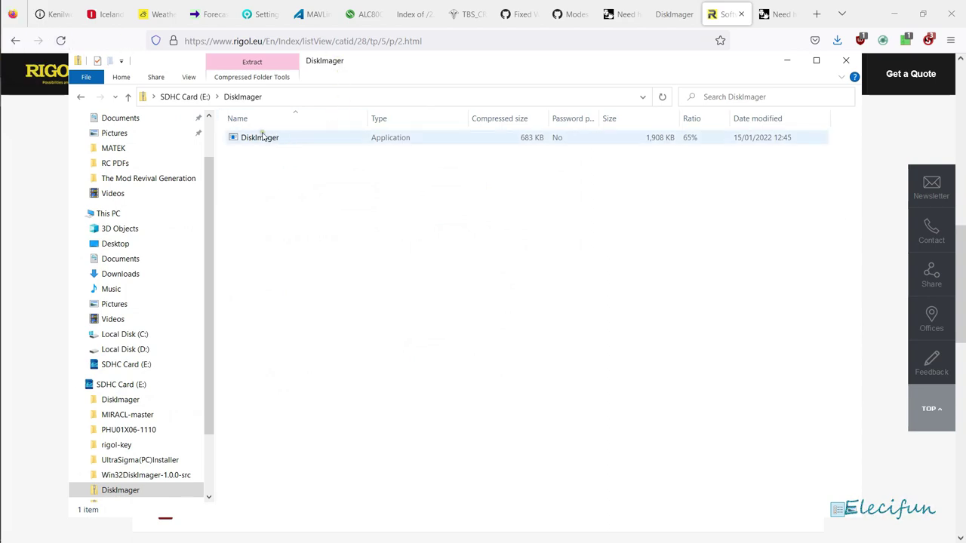
left_click(77, 98)
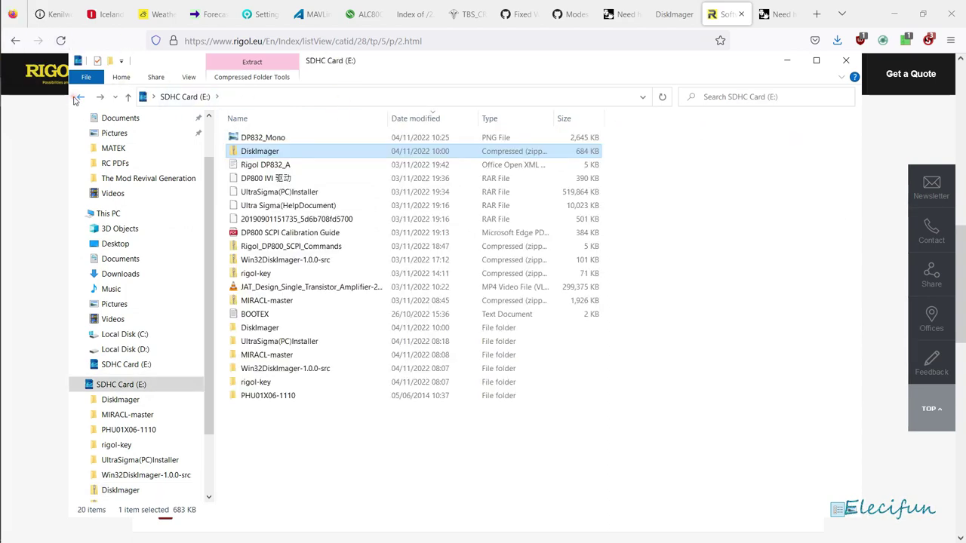
double_click(264, 330)
double_click(251, 138)
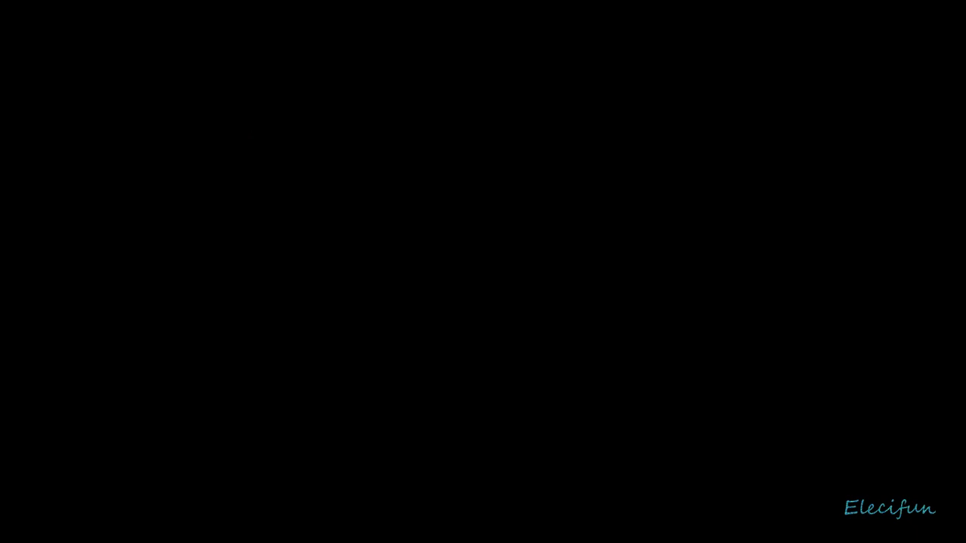
left_click(392, 344)
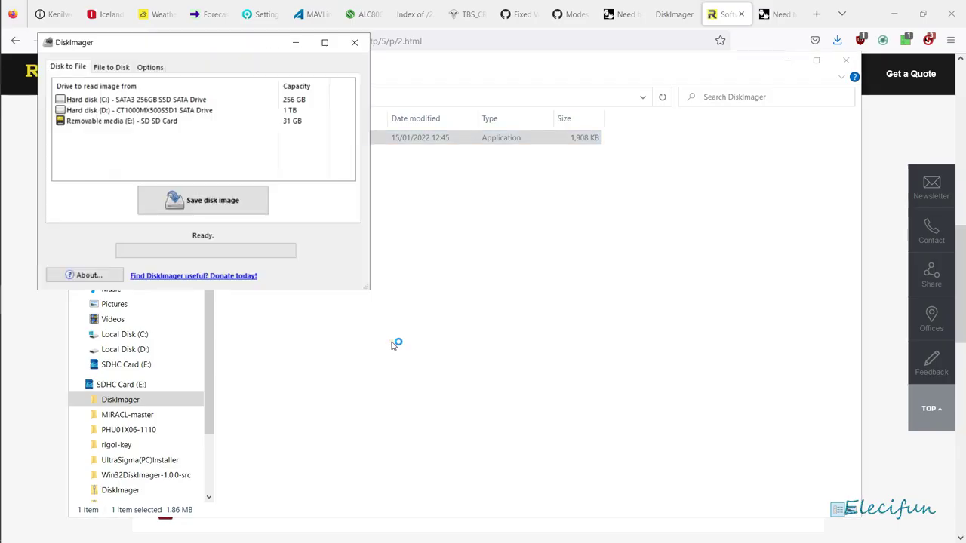
Load E:\rigol-key\rigol-key.img as the image for writing to disk, and close DiskImager without writing it
left_click(117, 123)
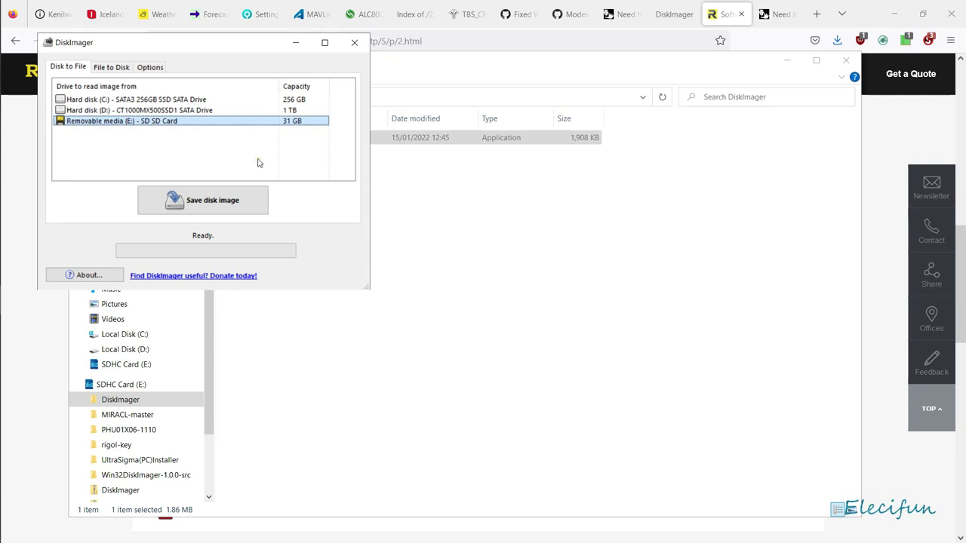
left_click(113, 67)
left_click(321, 100)
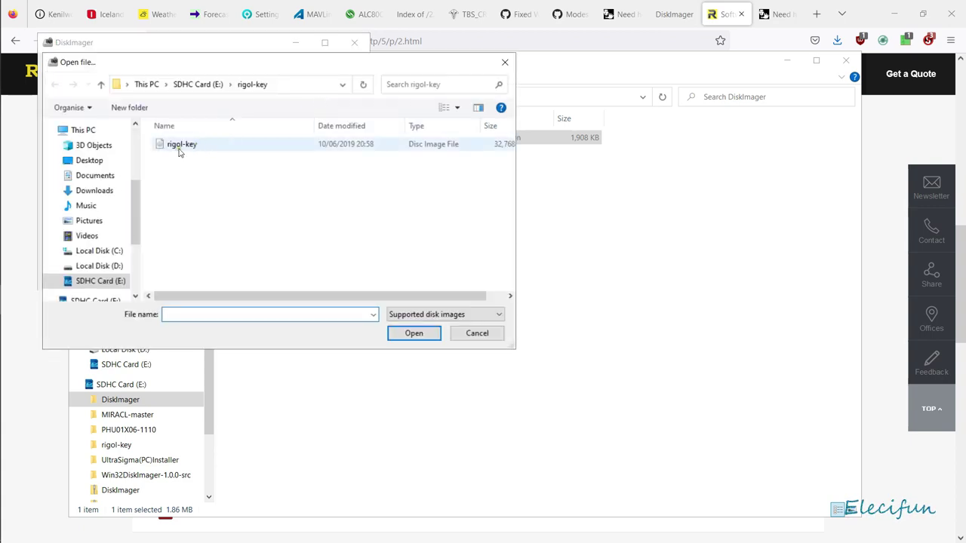
left_click(179, 148)
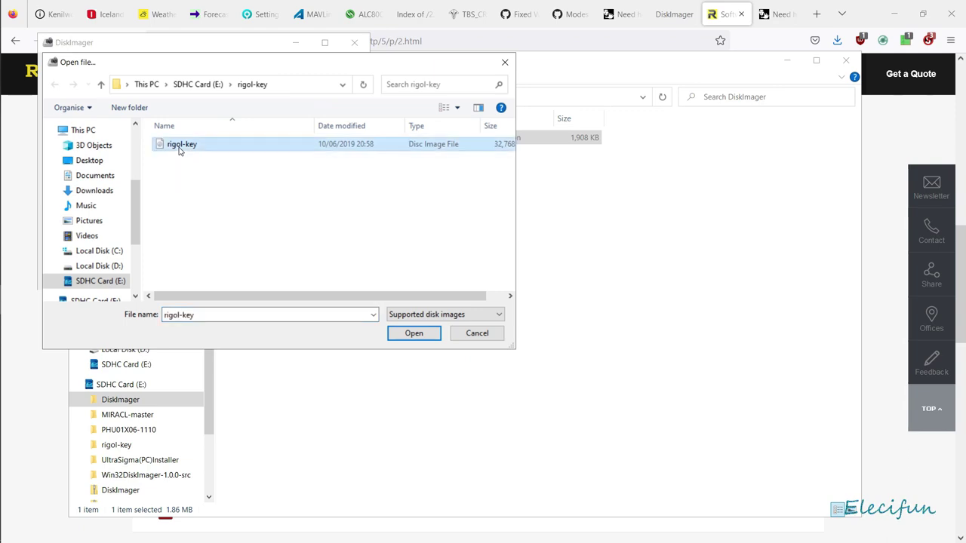
left_click(412, 333)
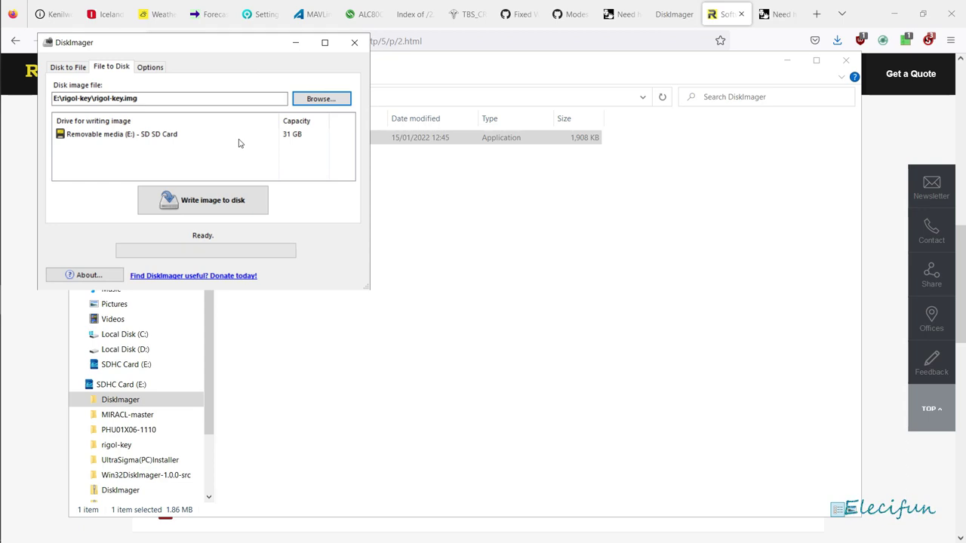
left_click(354, 42)
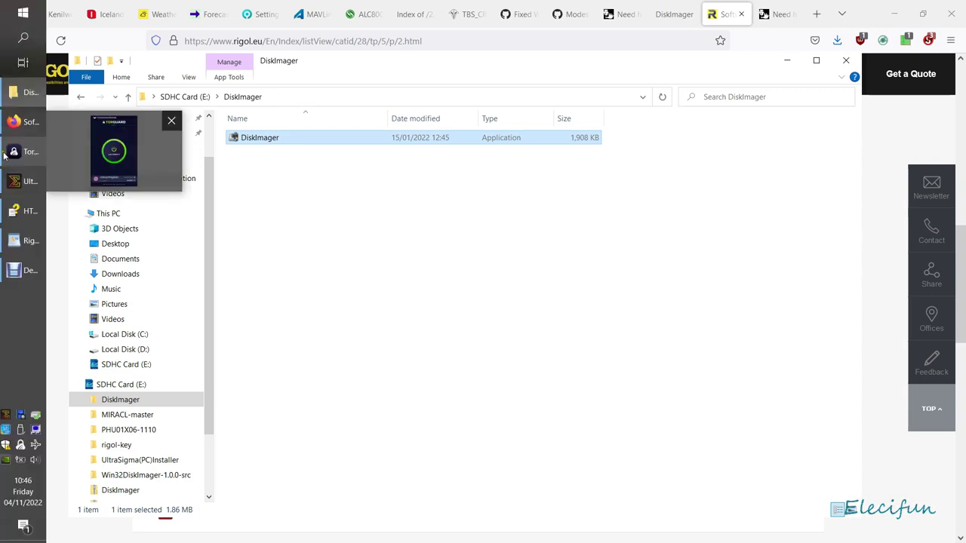
Switch to Ultra Sigma and try to test a LAN instrument without entering an IP address
left_click(15, 182)
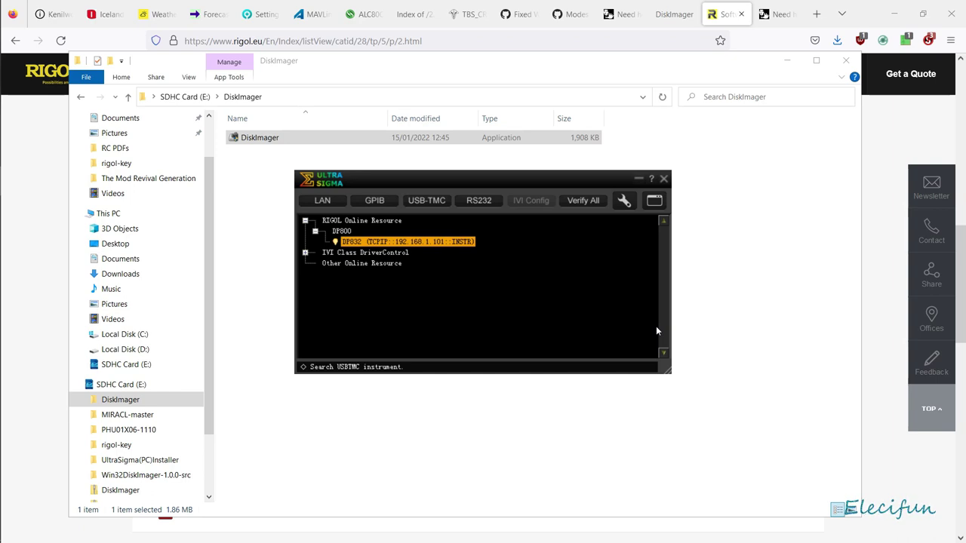
left_click(324, 203)
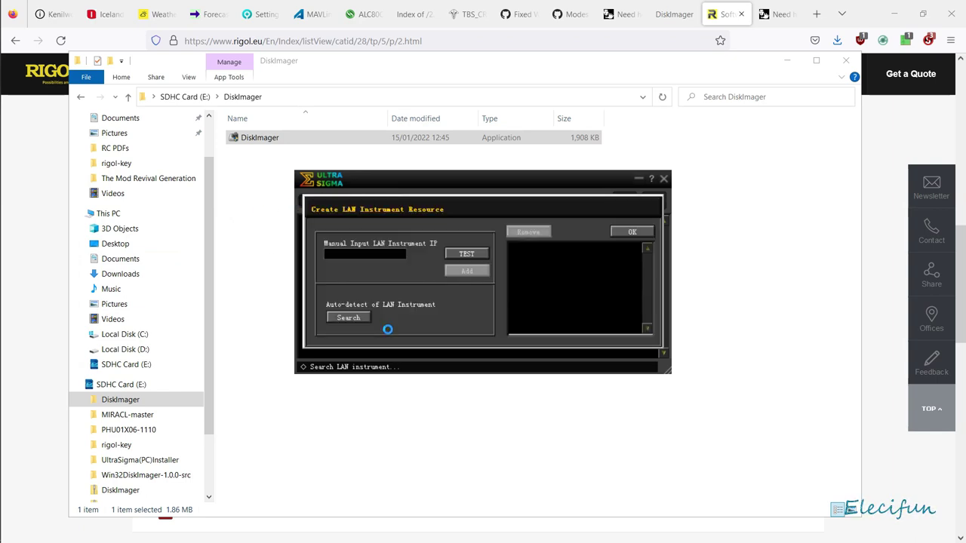
left_click(381, 255)
left_click(458, 256)
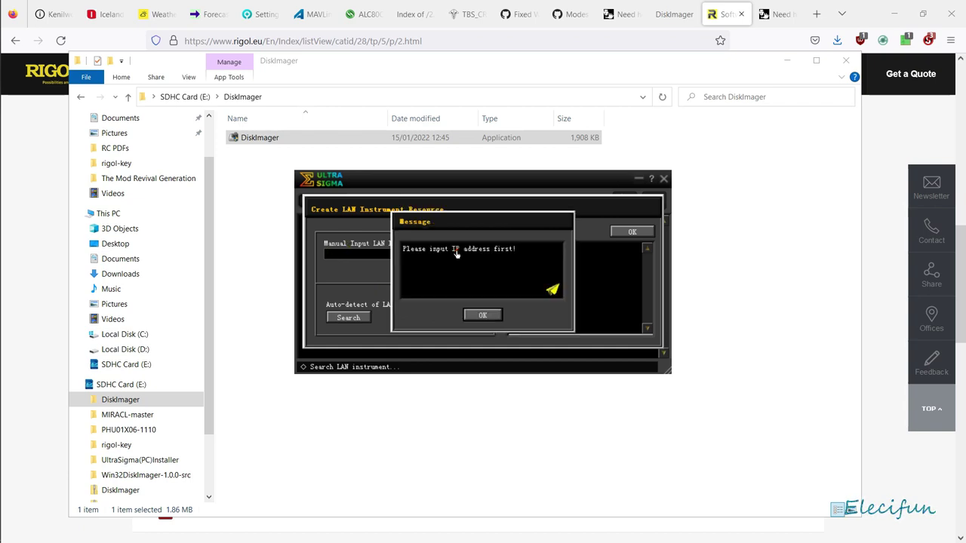
left_click(482, 313)
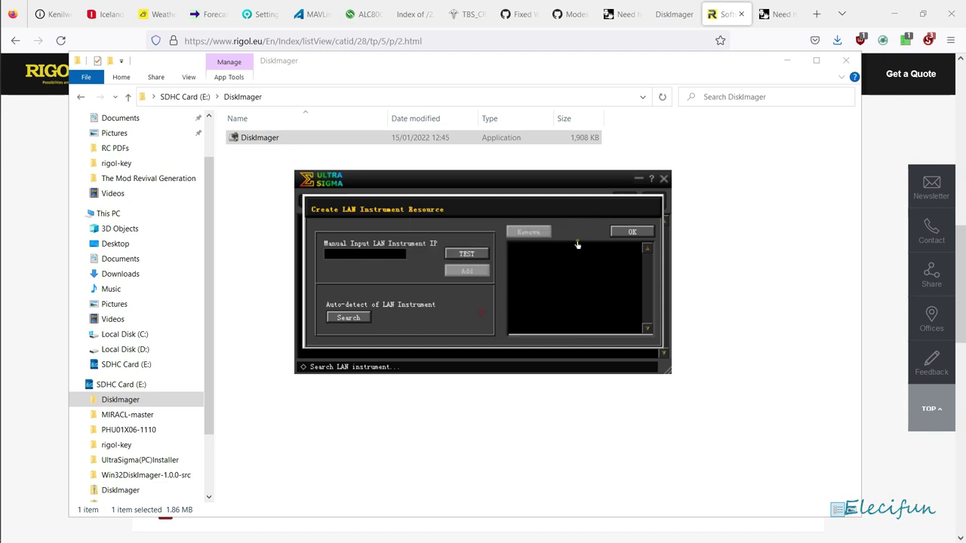
left_click(627, 232)
left_click(322, 200)
left_click(480, 257)
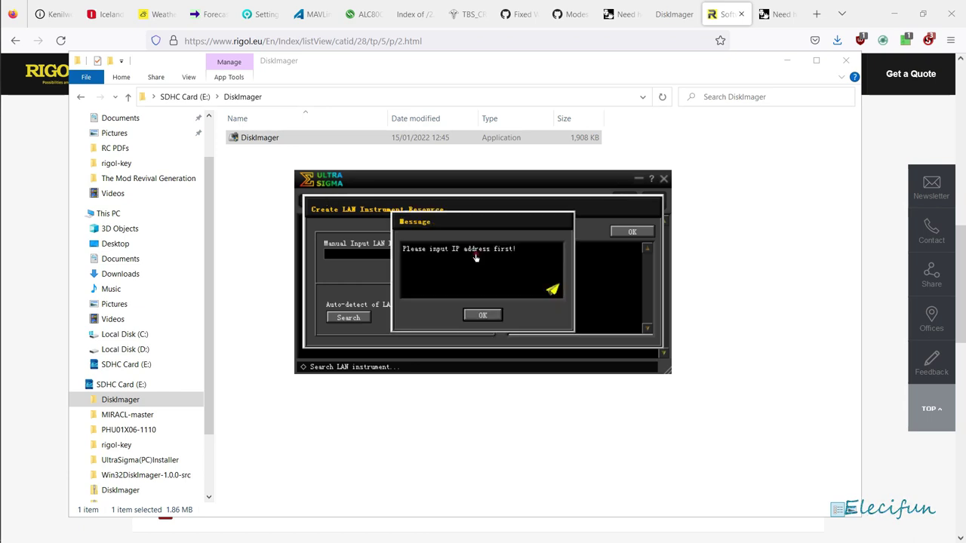
left_click(482, 315)
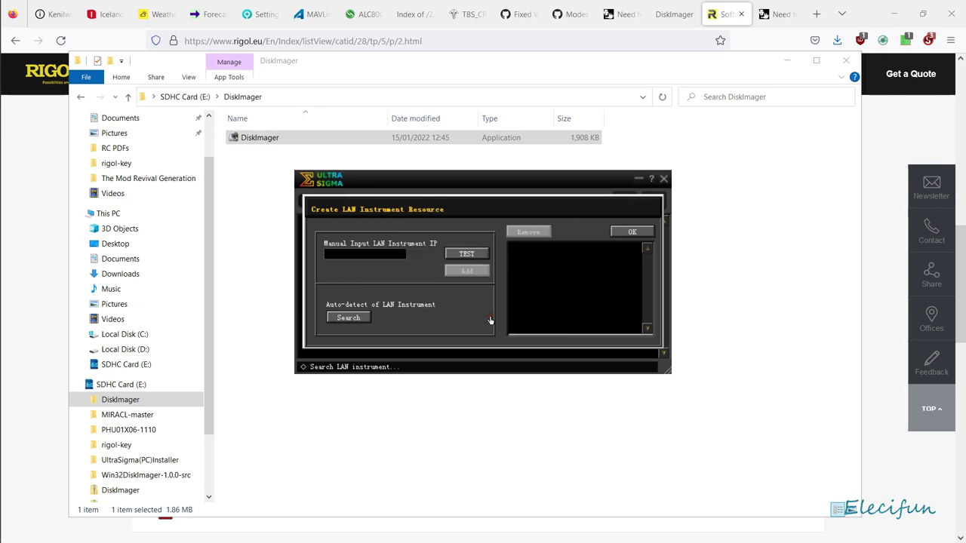
left_click(628, 232)
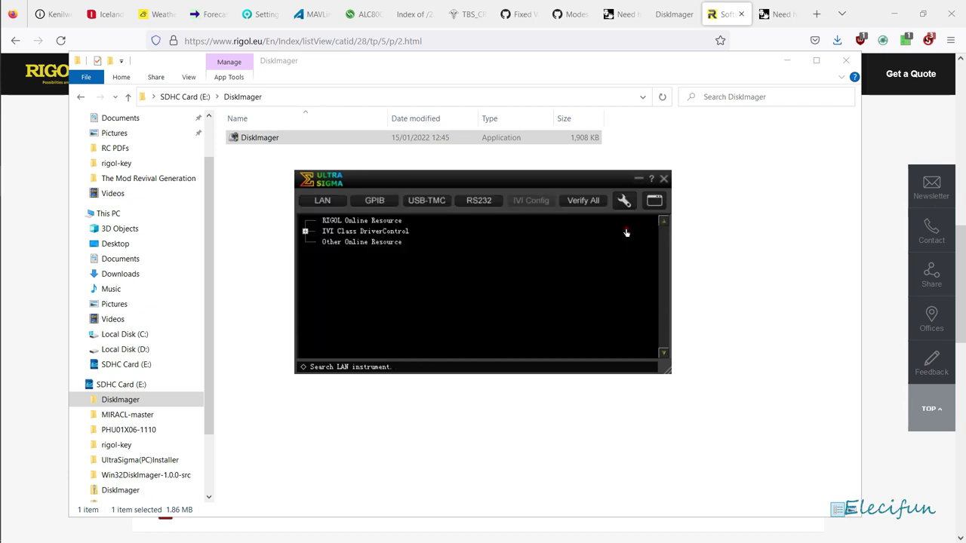
Exit Ultra Sigma and launch it again
left_click(663, 180)
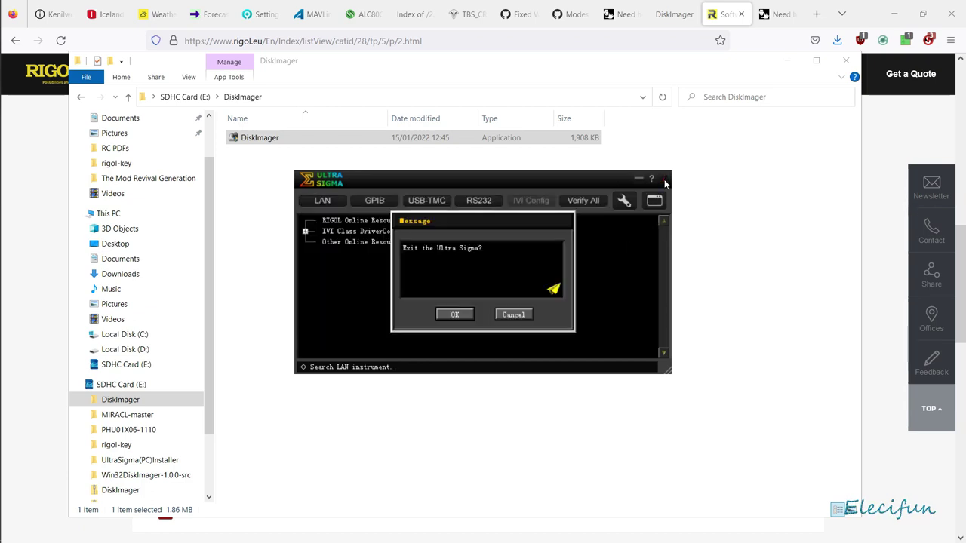
left_click(456, 314)
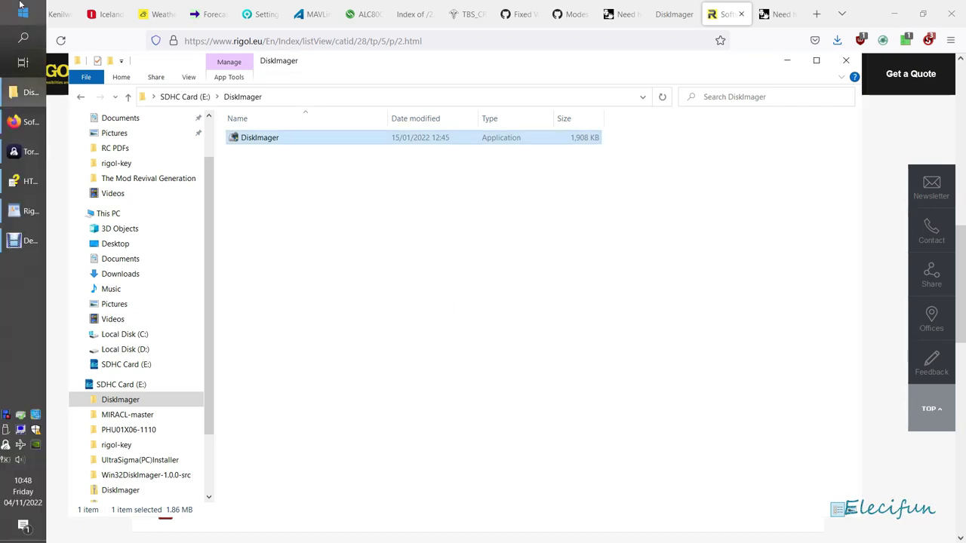
left_click(22, 12)
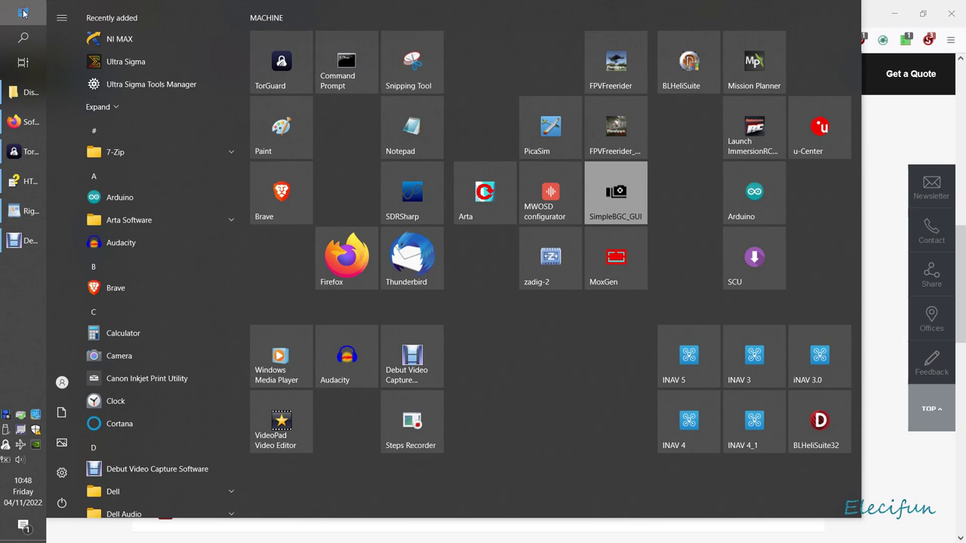
left_click(125, 62)
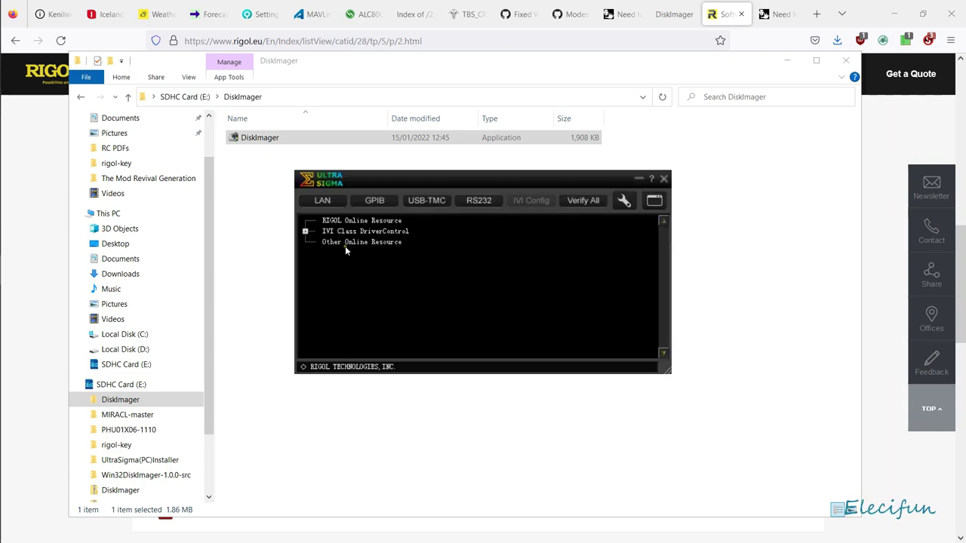
Start creating a LAN instrument resource and try to test the instrument address 192.168.1.103
left_click(317, 203)
type("192")
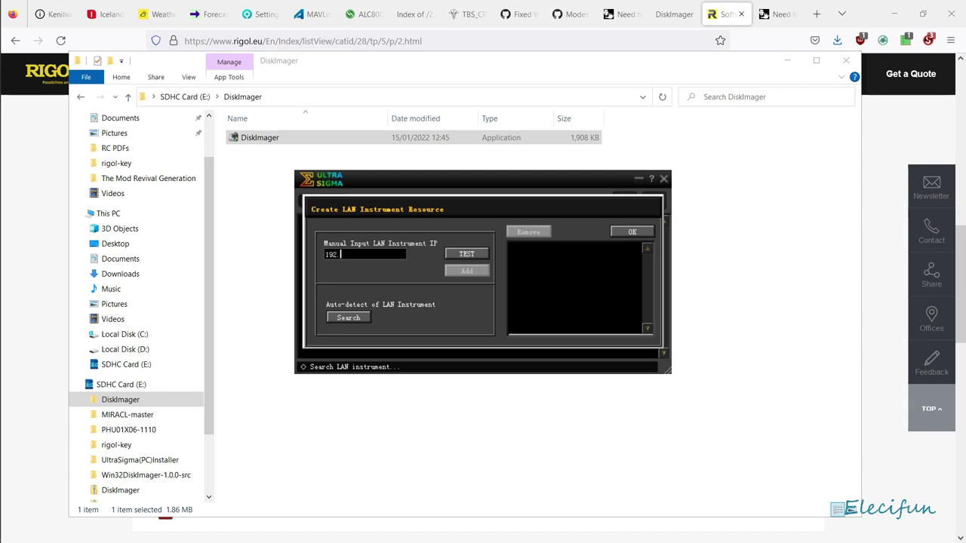
type(".168.1.100")
key("BackSpace")
type("3")
left_click(476, 255)
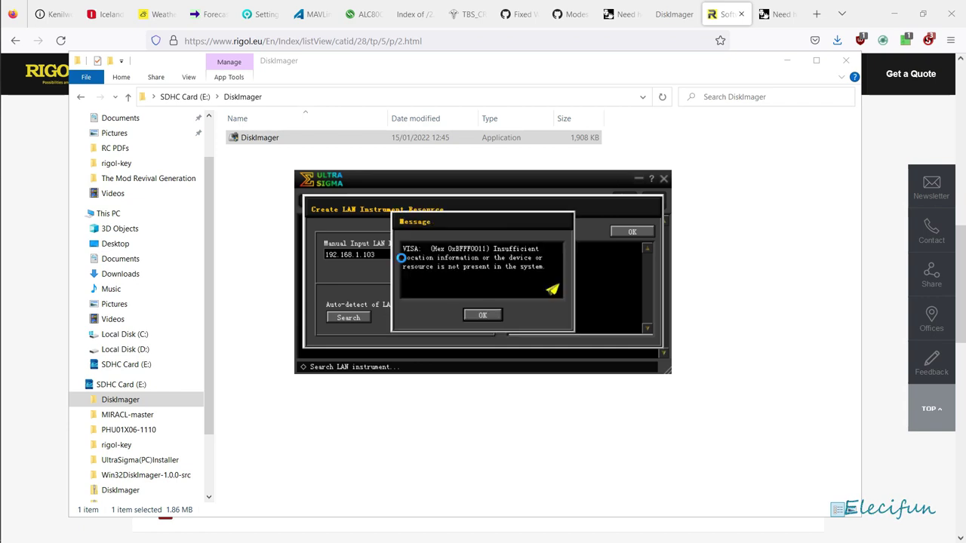
left_click(480, 313)
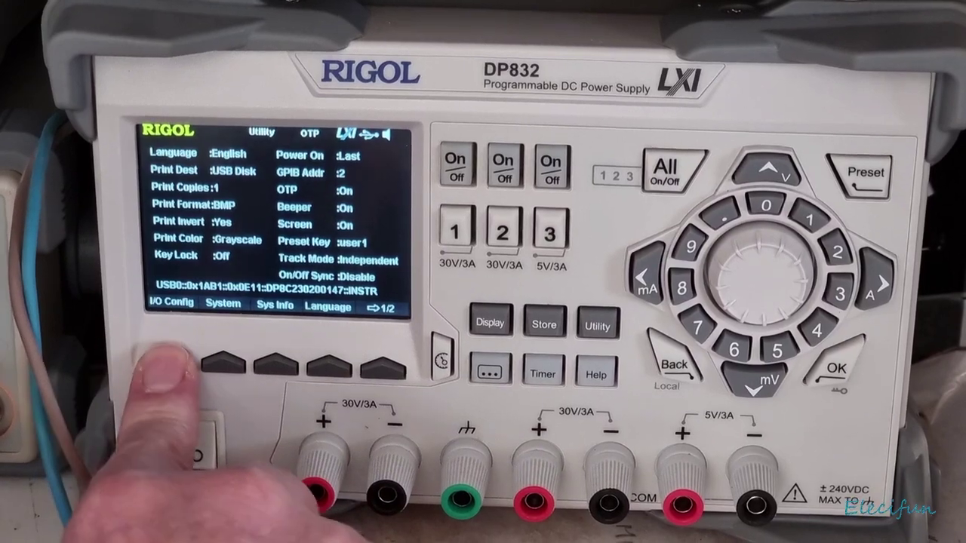
left_click(174, 363)
left_click(223, 363)
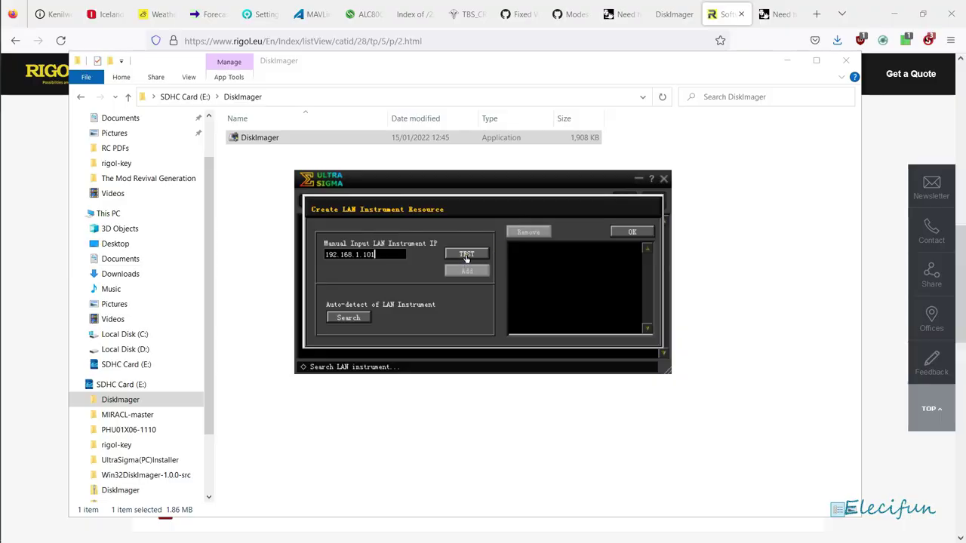
Test the LAN instrument at 192.168.1.101 and add it as an instrument resource
left_click(465, 256)
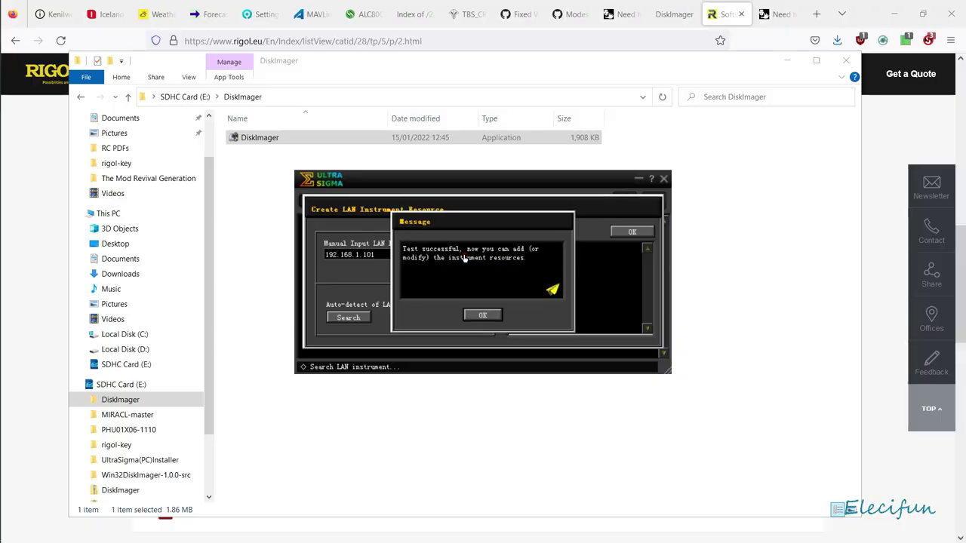
left_click(482, 315)
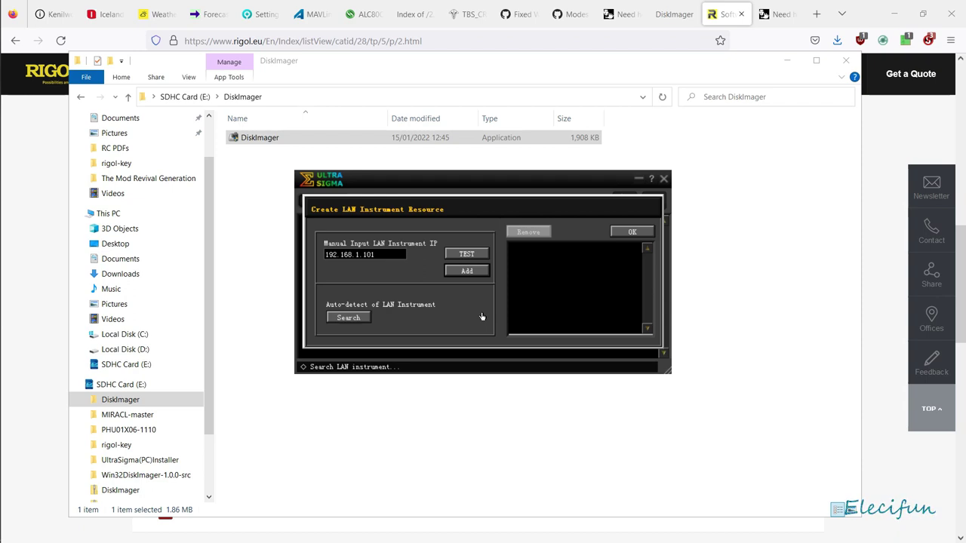
left_click(463, 271)
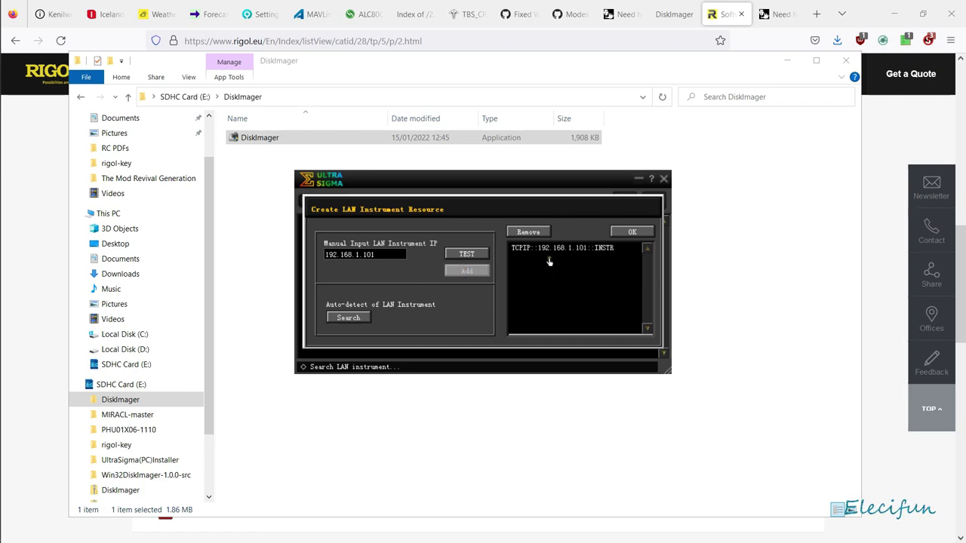
left_click(632, 232)
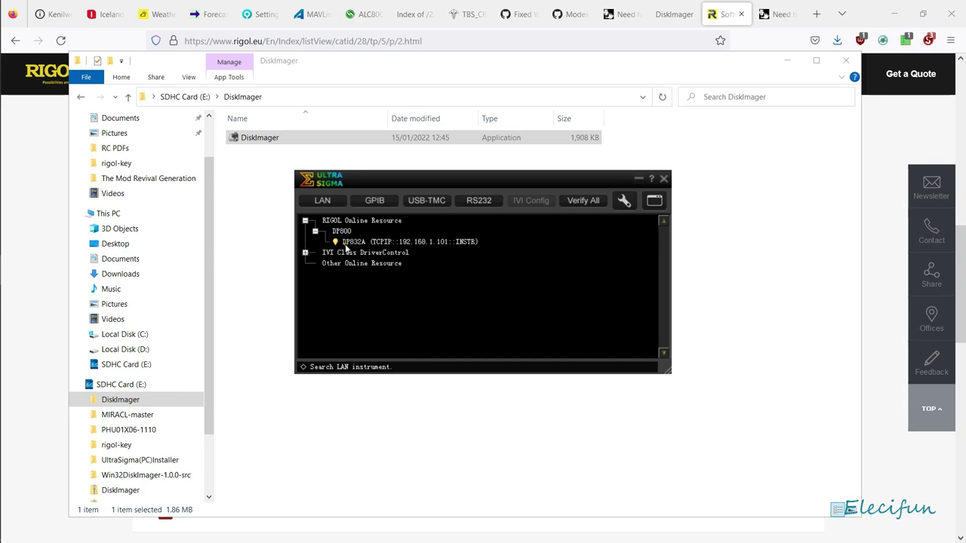
Open the SCPI Panel Control for the DP832A instrument under RIGOL Online Resource
right_click(406, 243)
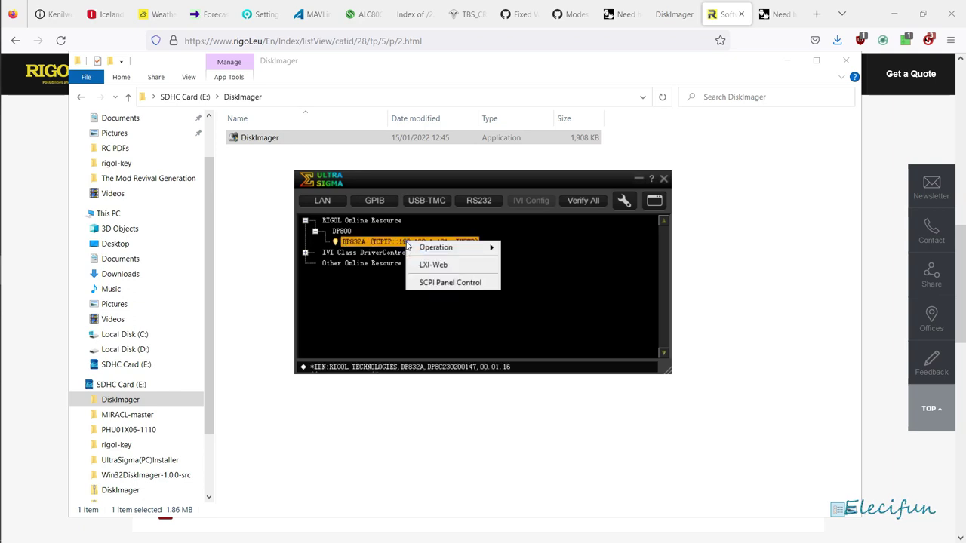
left_click(481, 284)
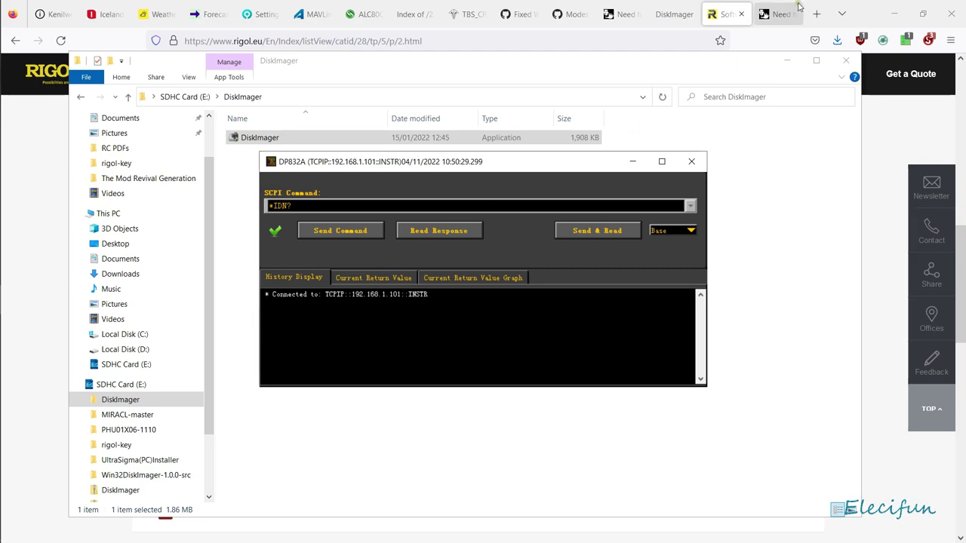
Copy the DP800 series command :PROJ:SET MODEL,DP832A from the EEVblog forum post
left_click(769, 15)
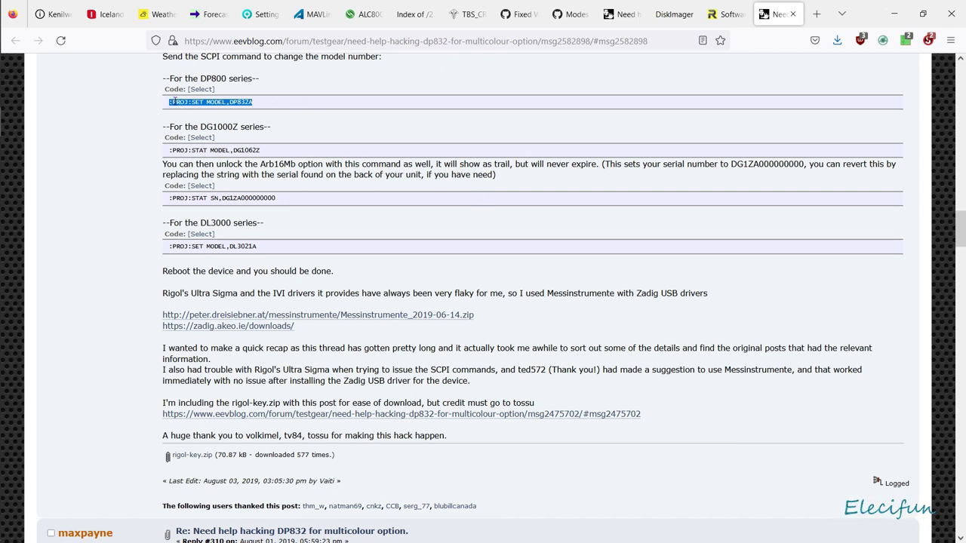
key("ctrl+c")
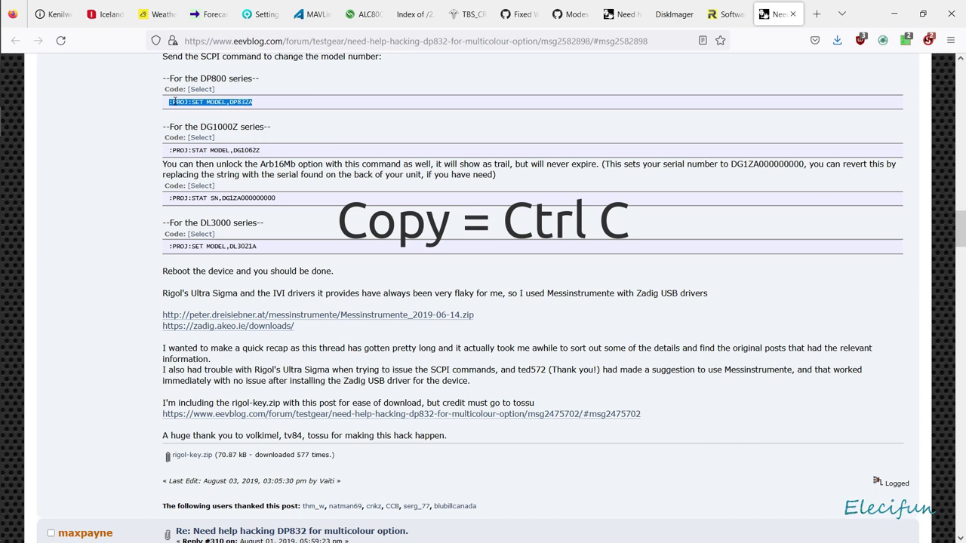
left_click(257, 104)
left_click_drag(257, 104, 159, 103)
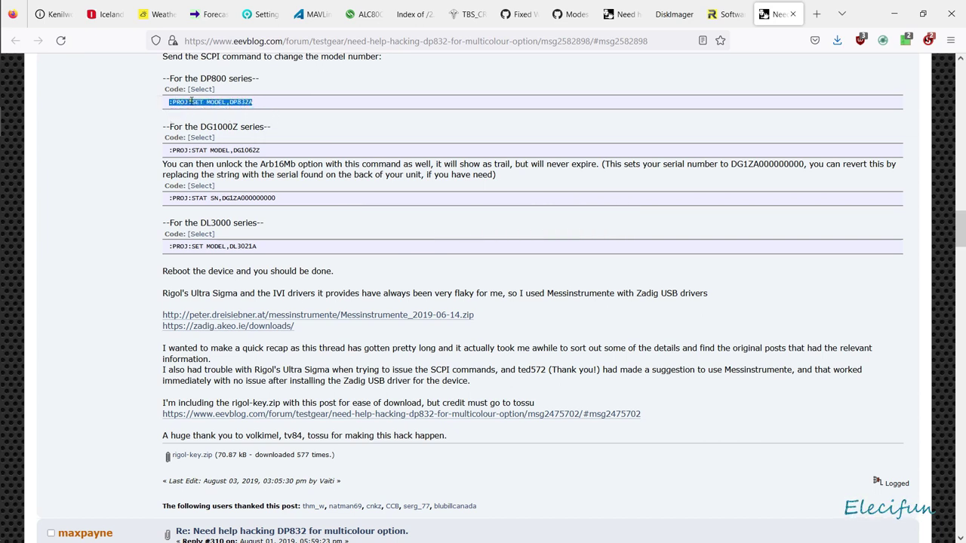
right_click(190, 103)
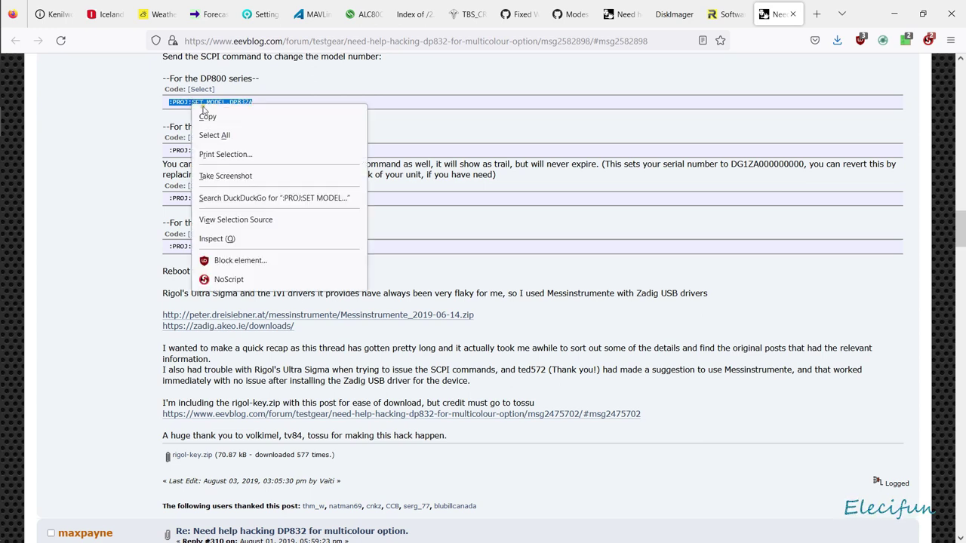
left_click(210, 116)
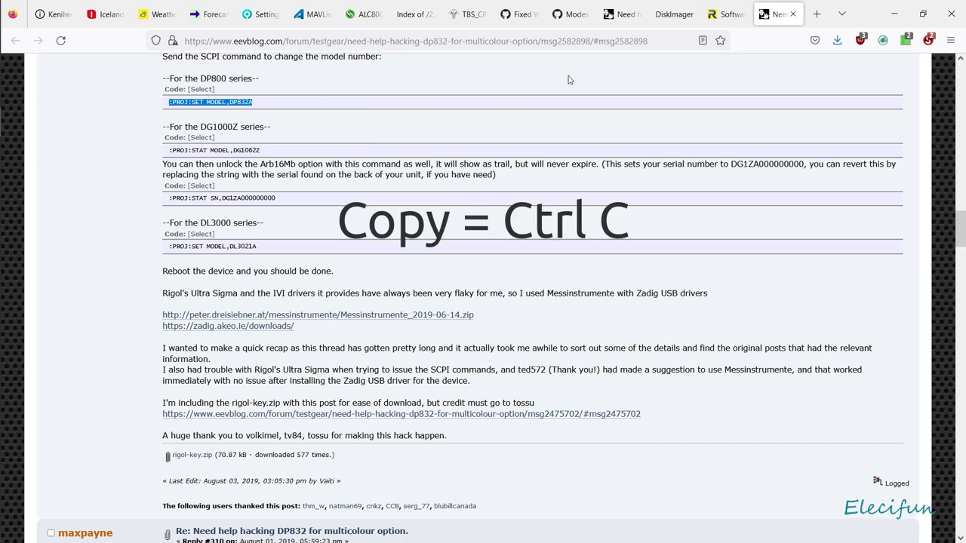
Switch back to the DP832A SCPI control window and start editing the SCPI command
mouse_move(3, 41)
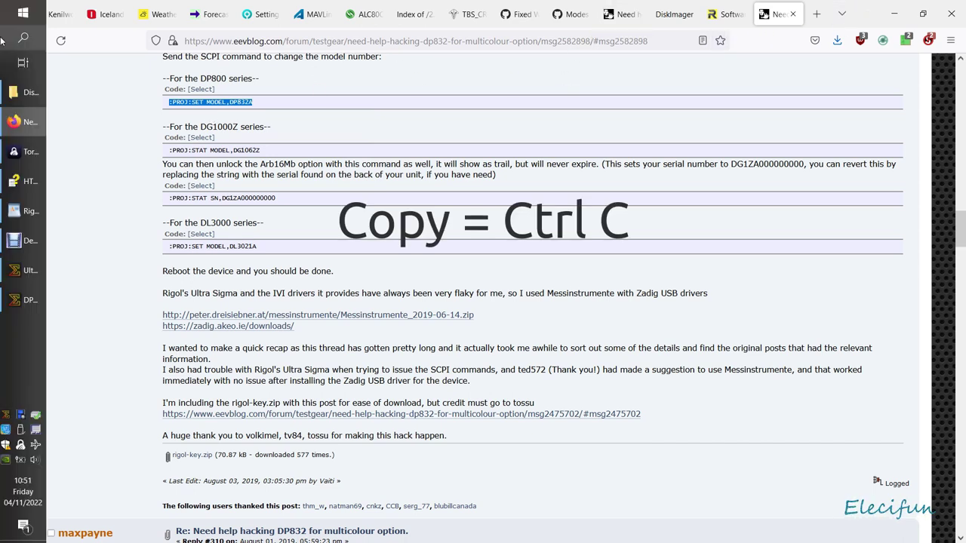
left_click(17, 299)
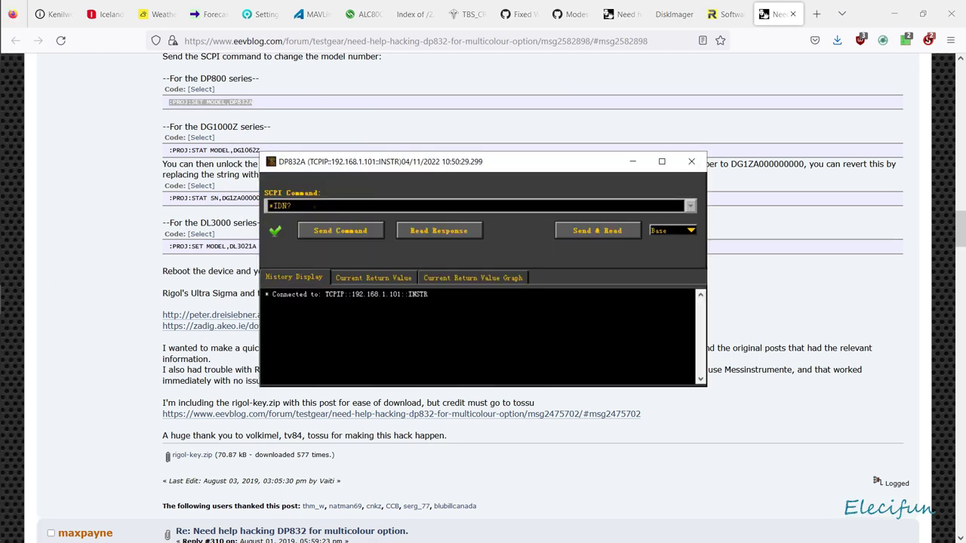
left_click_drag(291, 206, 257, 213)
left_click(313, 209)
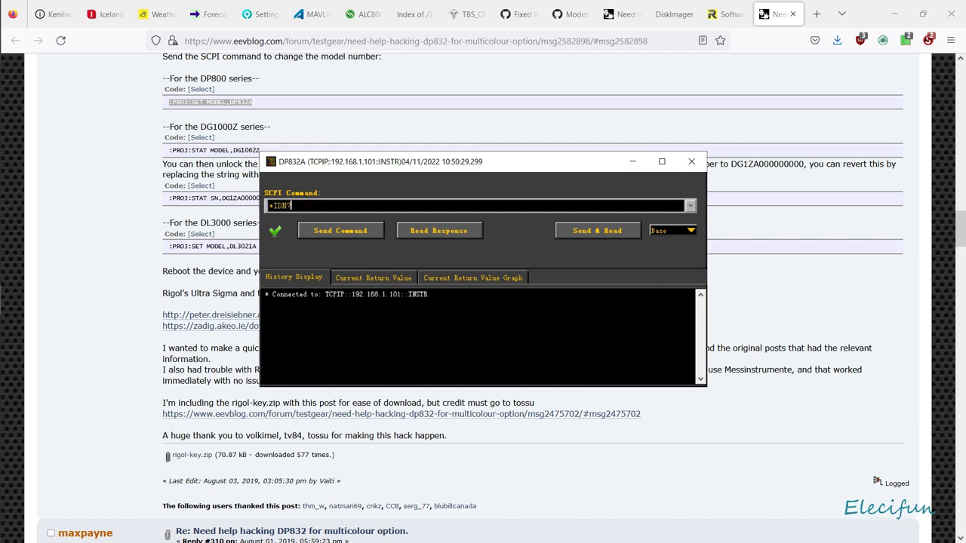